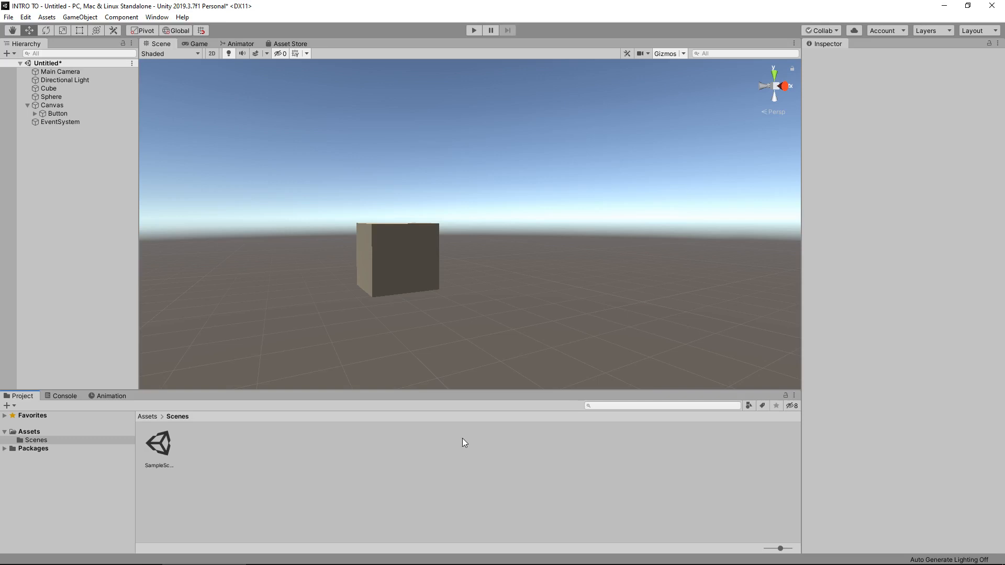
# Set the Main Camera's Field of View to 32 in its Camera component
pyautogui.click(54, 73)
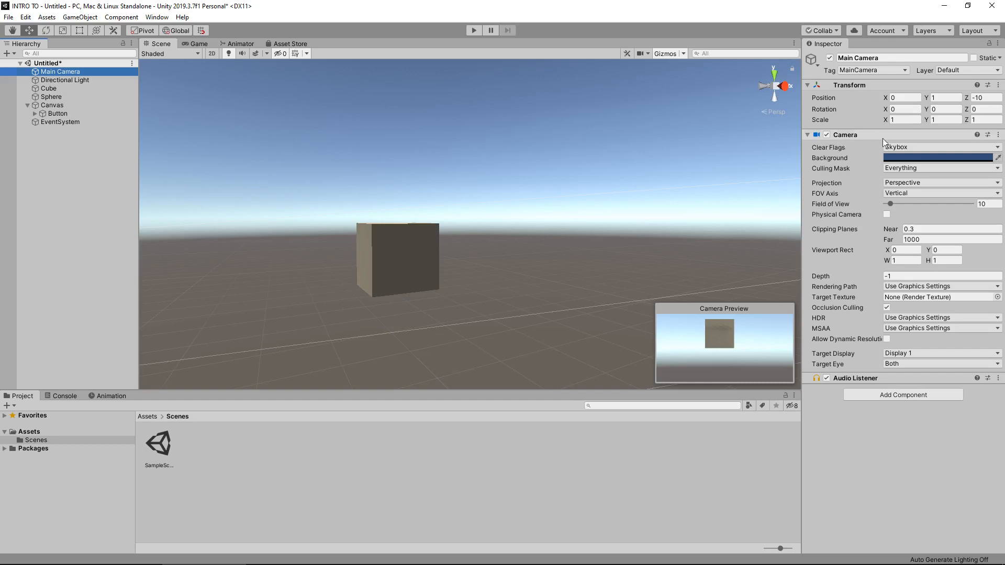
pyautogui.click(851, 135)
pyautogui.click(850, 134)
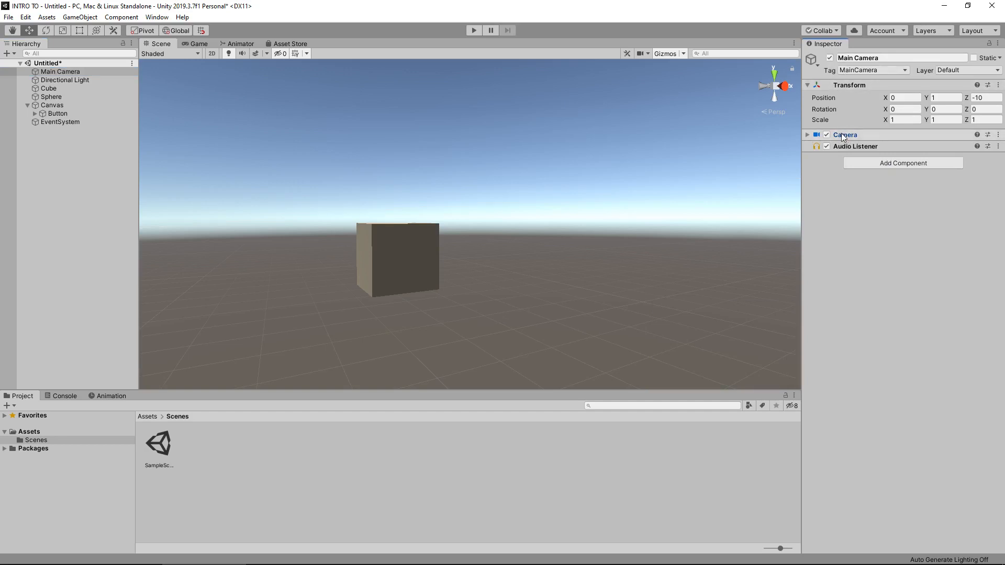
pyautogui.click(807, 135)
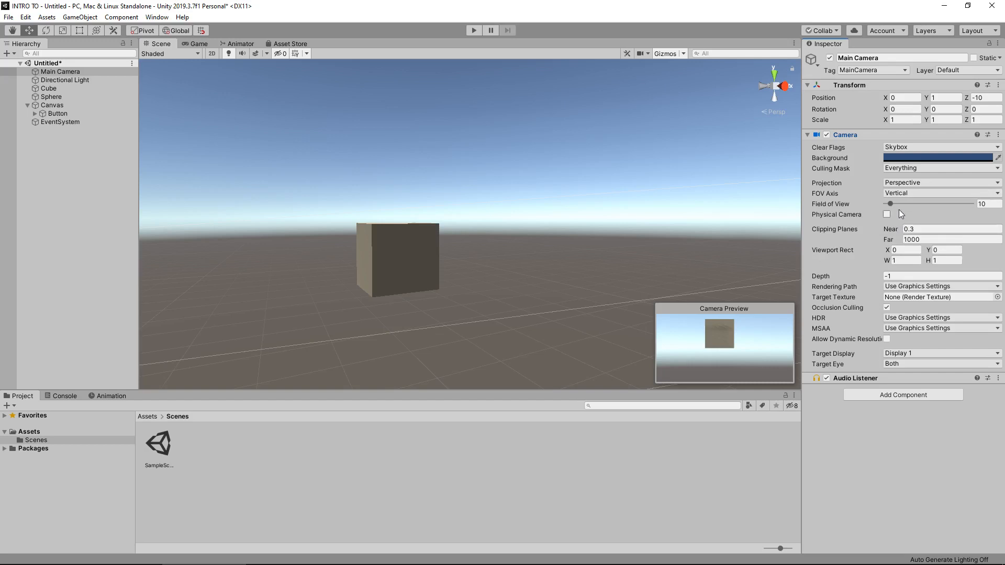
pyautogui.moveTo(890, 204); pyautogui.dragTo(912, 210)
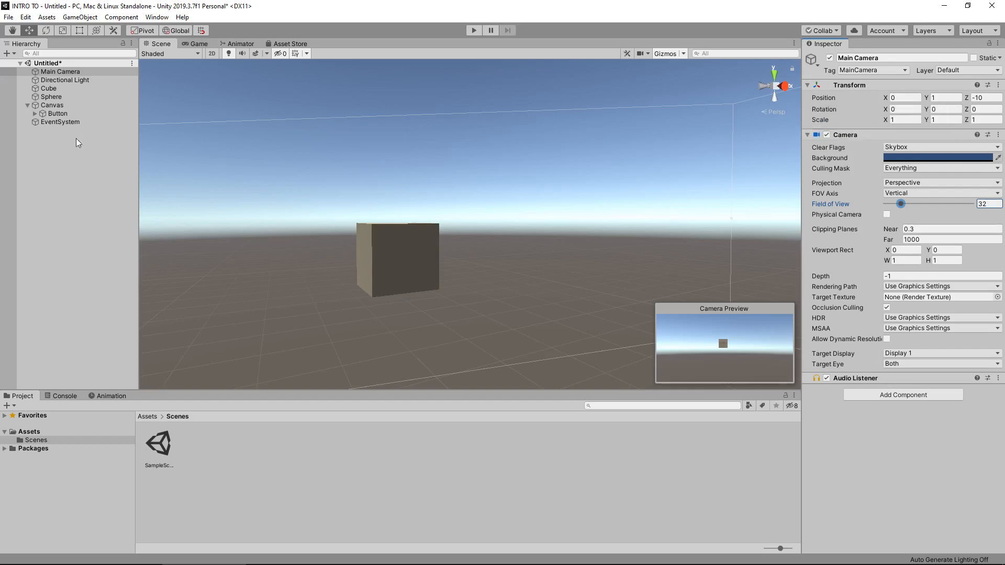
# Examine the components and settings of the Cube, Sphere, Main Camera and Directional Light objects
pyautogui.click(63, 79)
pyautogui.click(52, 89)
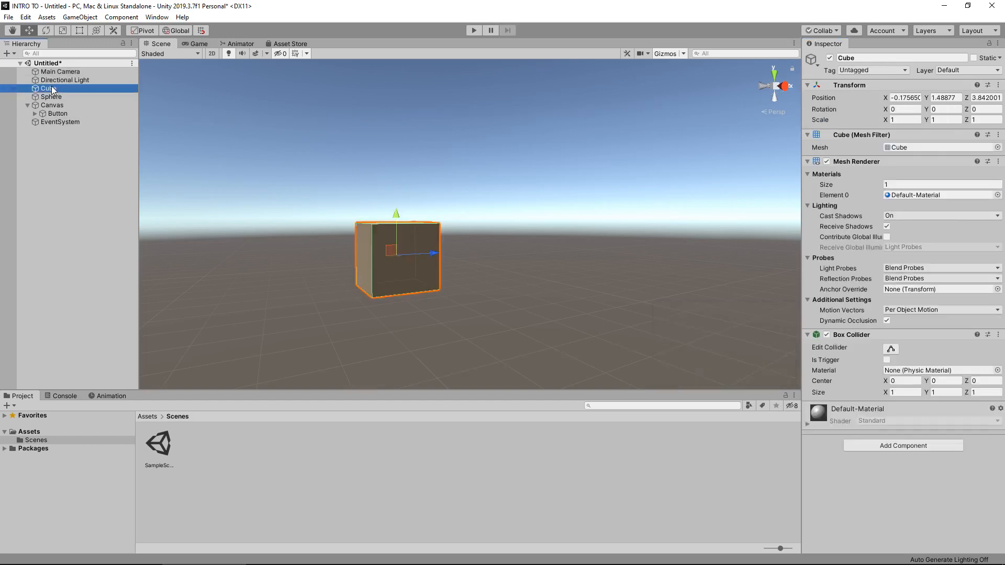
pyautogui.click(56, 98)
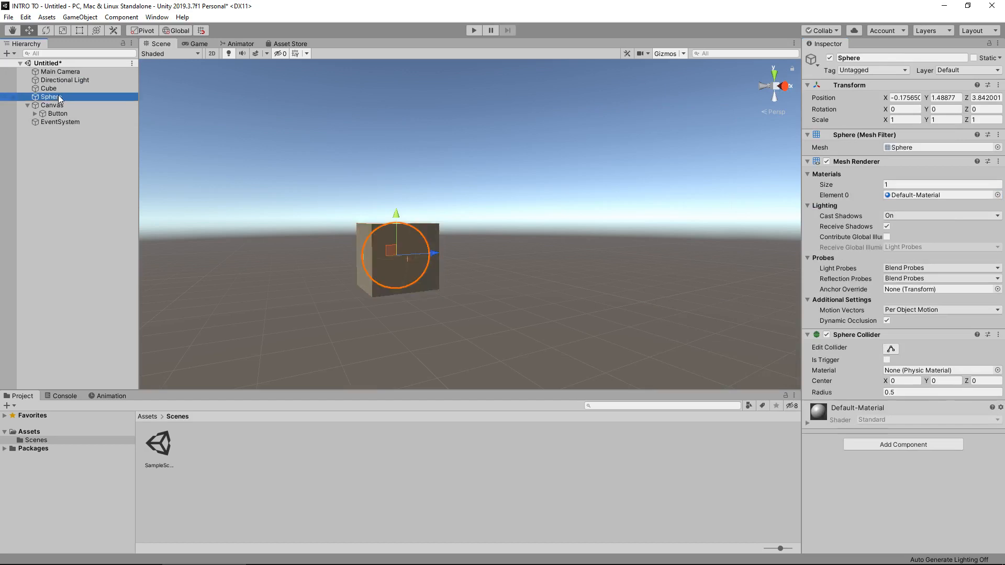
pyautogui.click(60, 88)
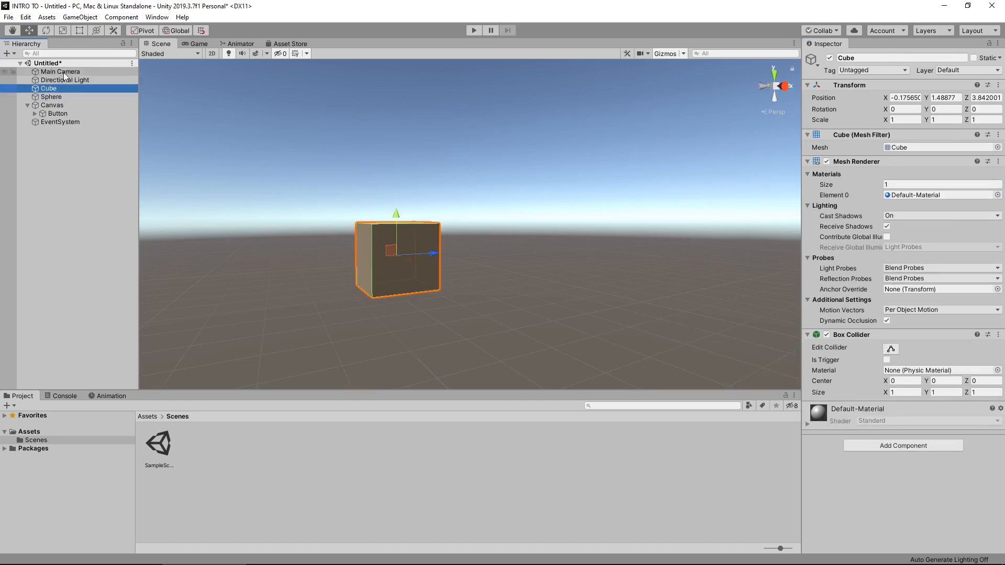
pyautogui.click(68, 71)
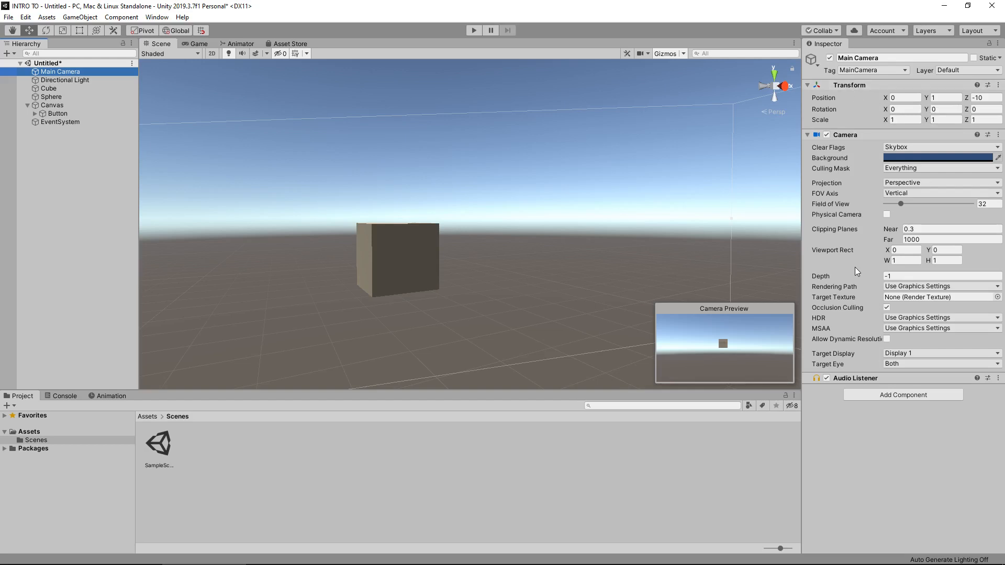
pyautogui.click(87, 81)
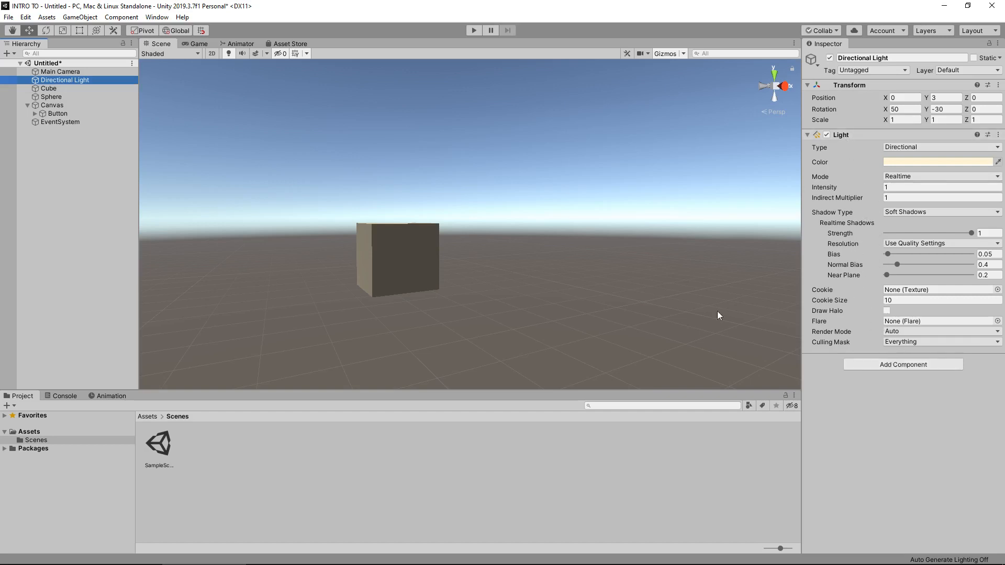
# Browse the component categories that can be added to the Cube, including Miscellaneous, Physics 2D and Scripts
pyautogui.click(62, 89)
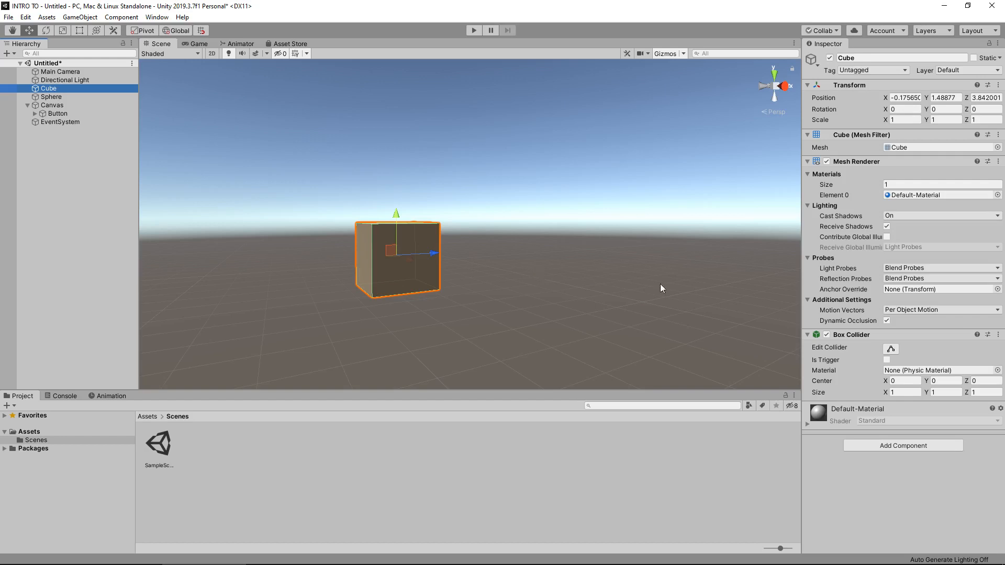
pyautogui.click(909, 447)
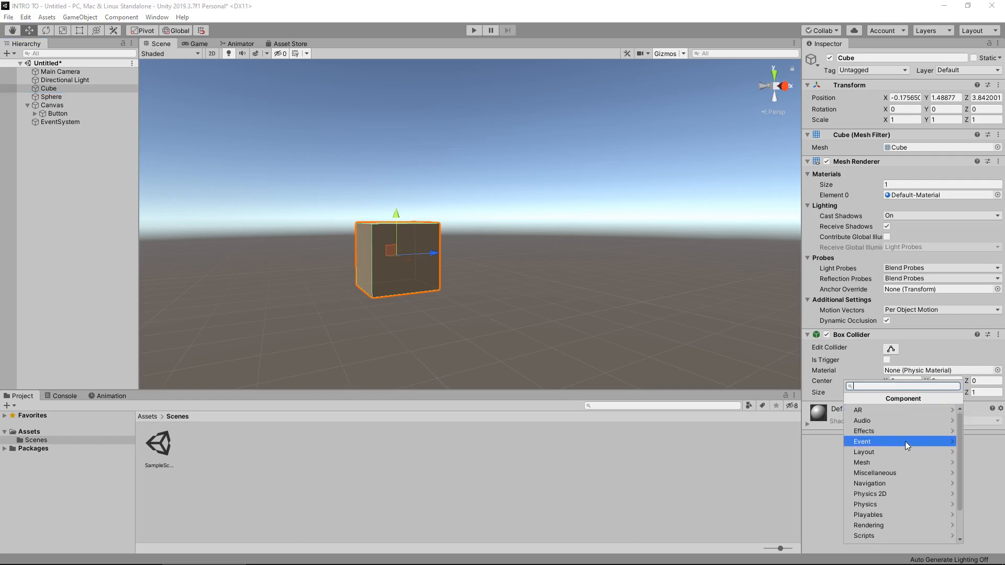
pyautogui.scroll(-2, 908, 441)
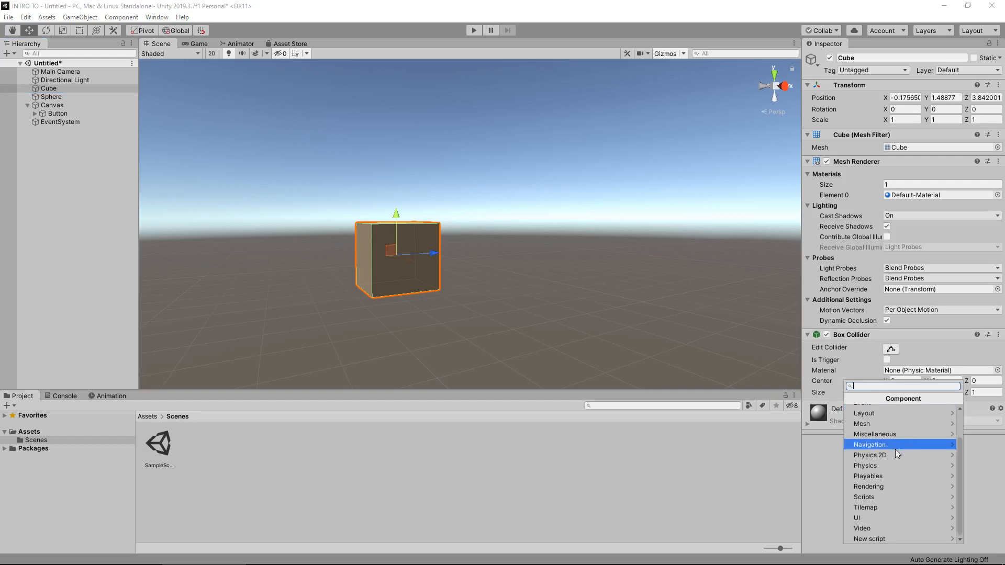
pyautogui.scroll(2, 897, 451)
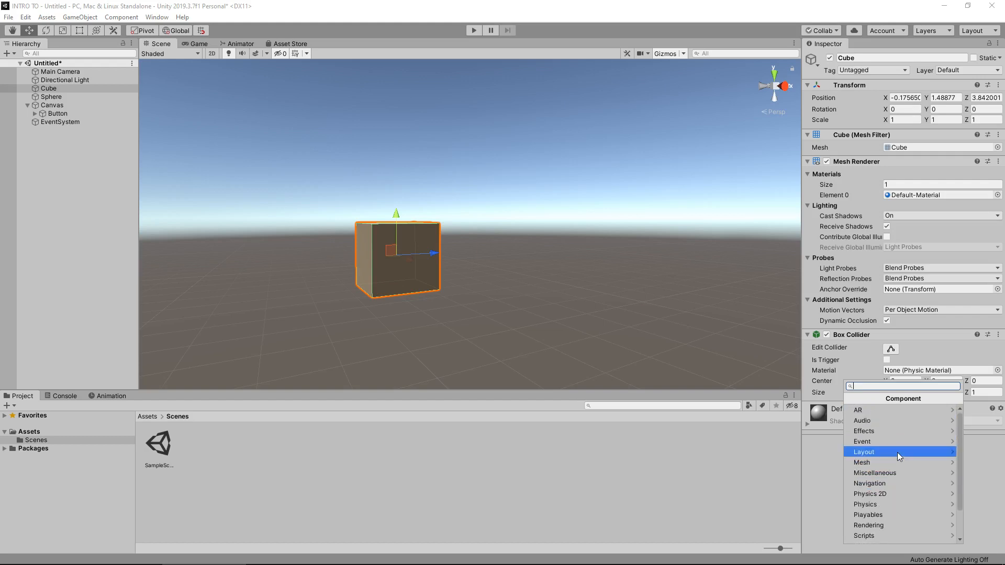
pyautogui.click(812, 459)
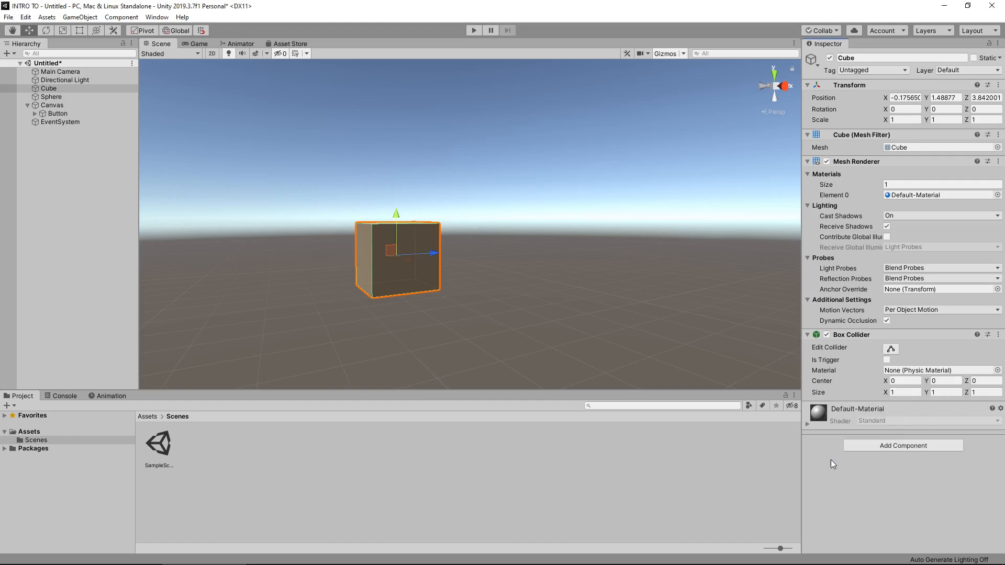
pyautogui.click(902, 448)
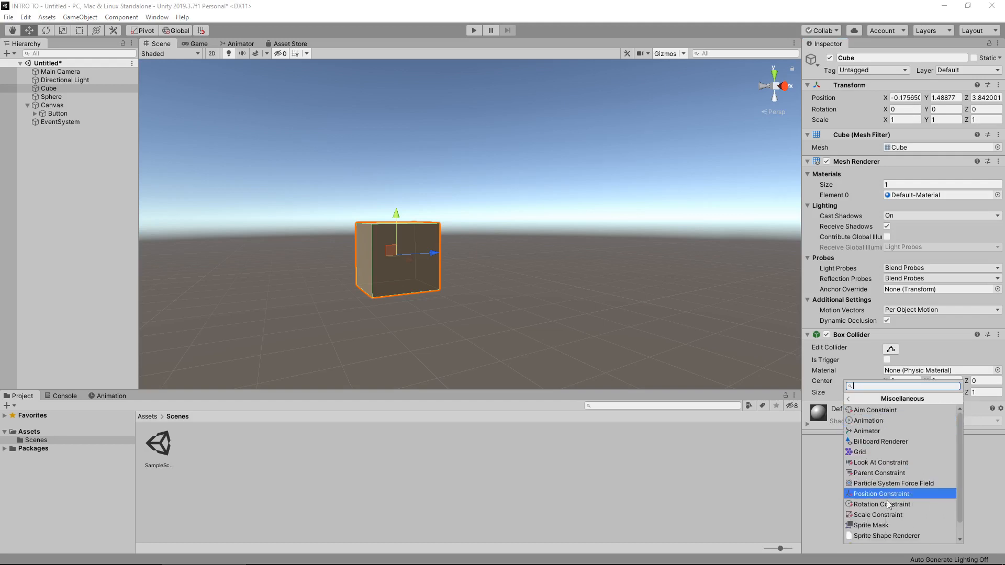
pyautogui.scroll(-1, 890, 516)
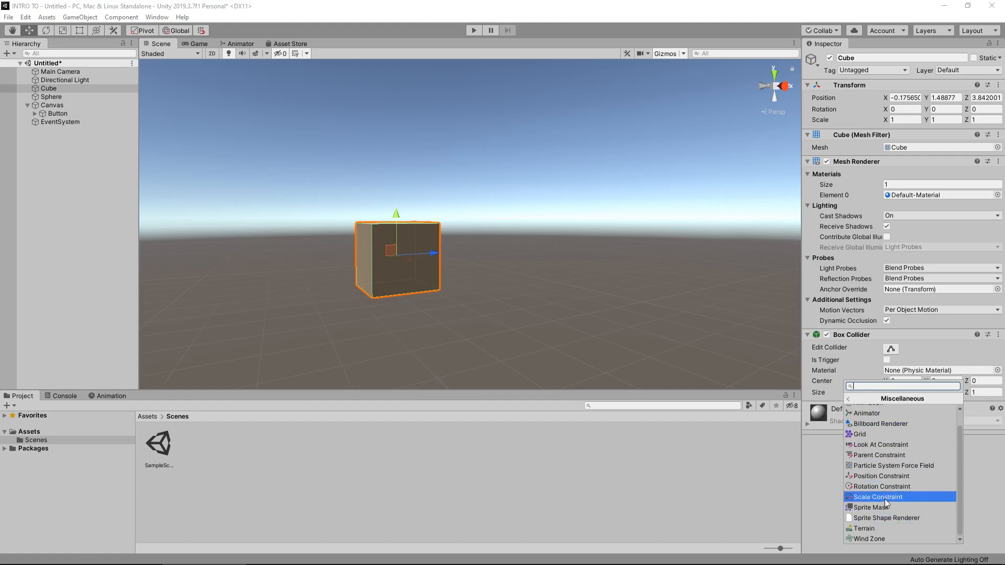
pyautogui.click(883, 399)
pyautogui.click(876, 429)
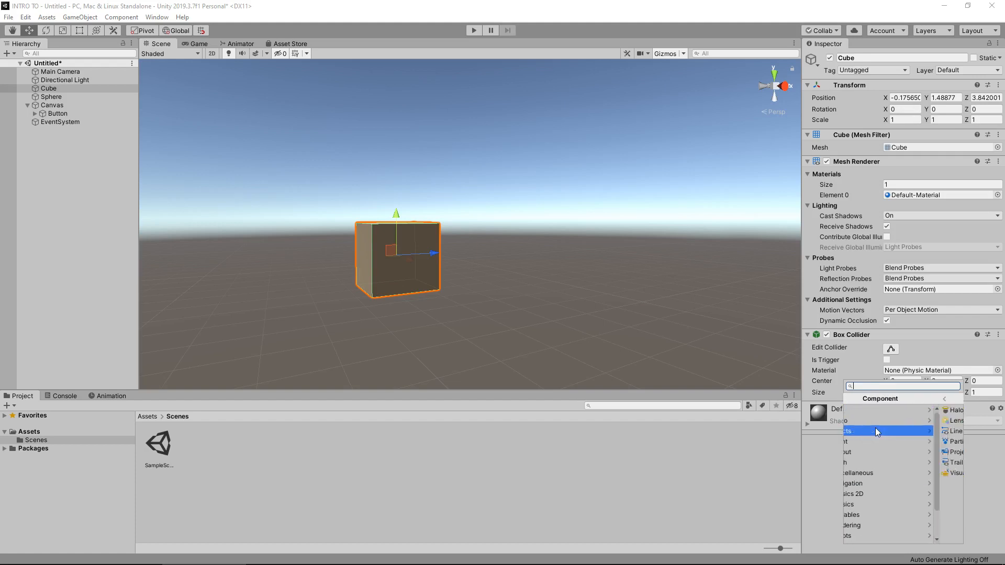
pyautogui.click(876, 399)
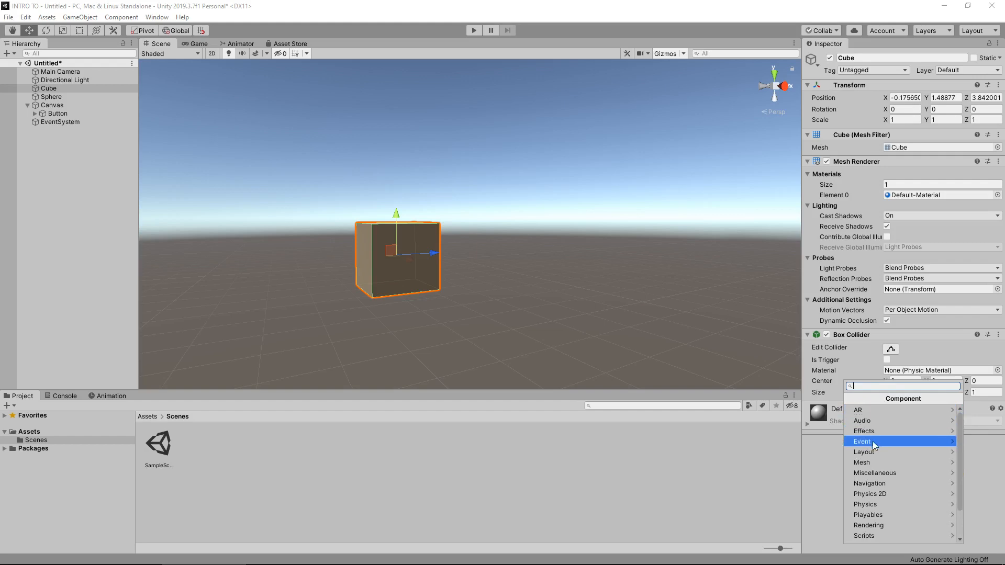
pyautogui.click(882, 494)
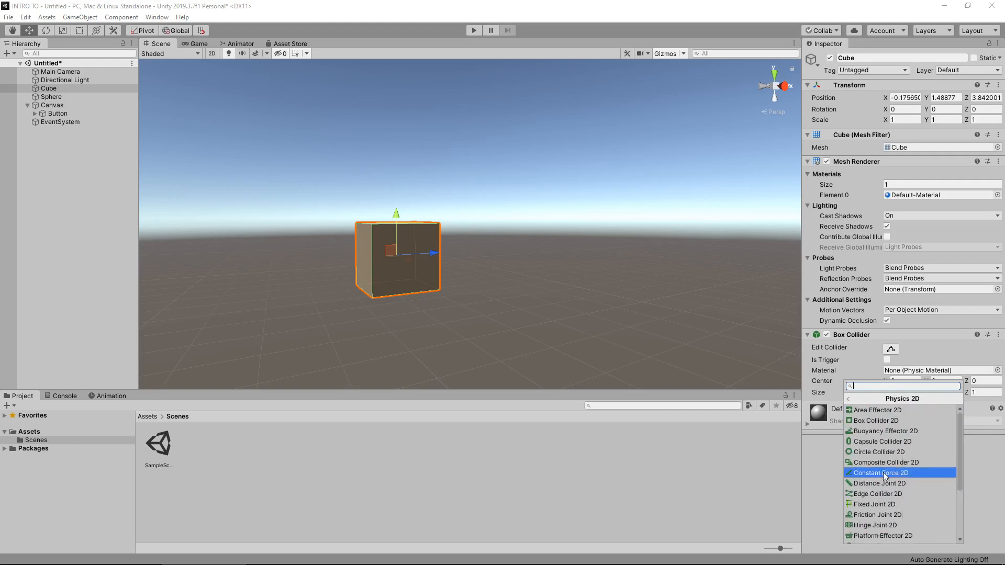
pyautogui.click(871, 398)
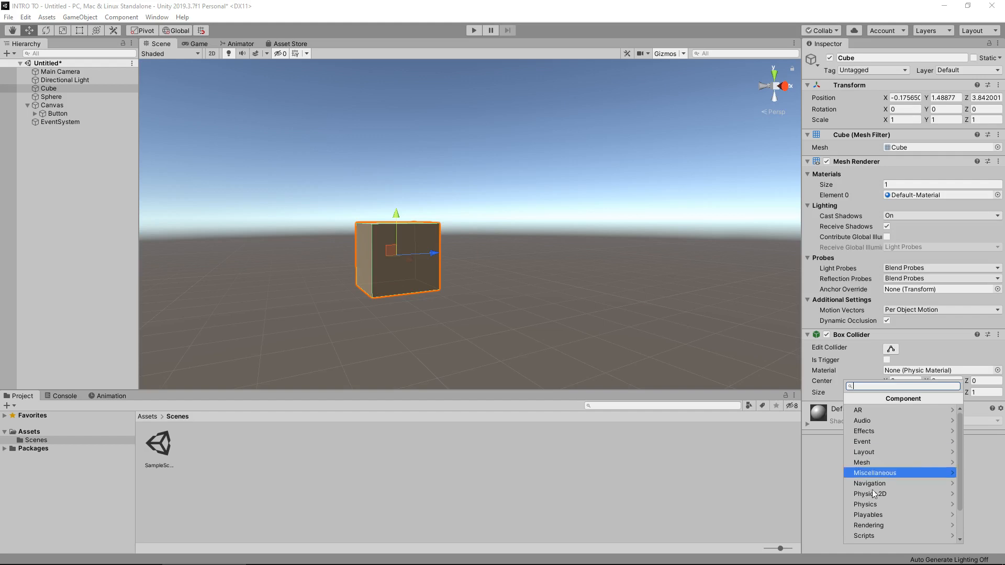
pyautogui.click(880, 537)
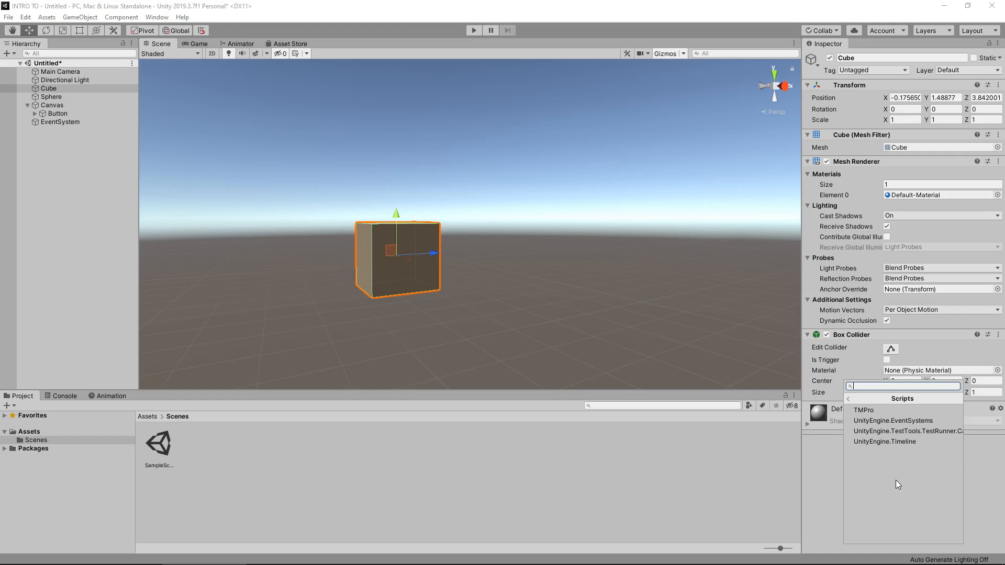
pyautogui.click(839, 484)
# Add a Cloth component from the Physics category to the Cube
pyautogui.click(889, 443)
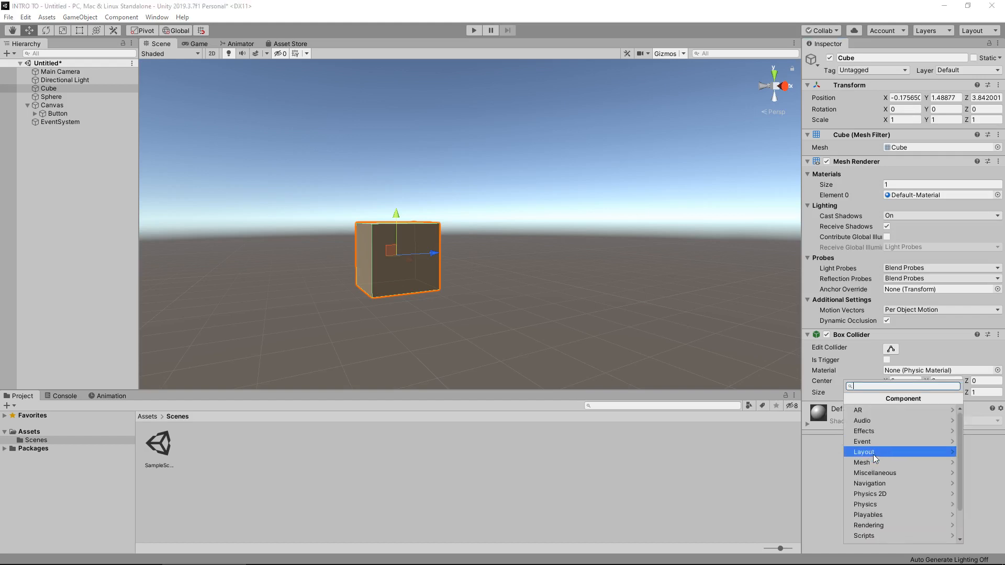
pyautogui.click(876, 504)
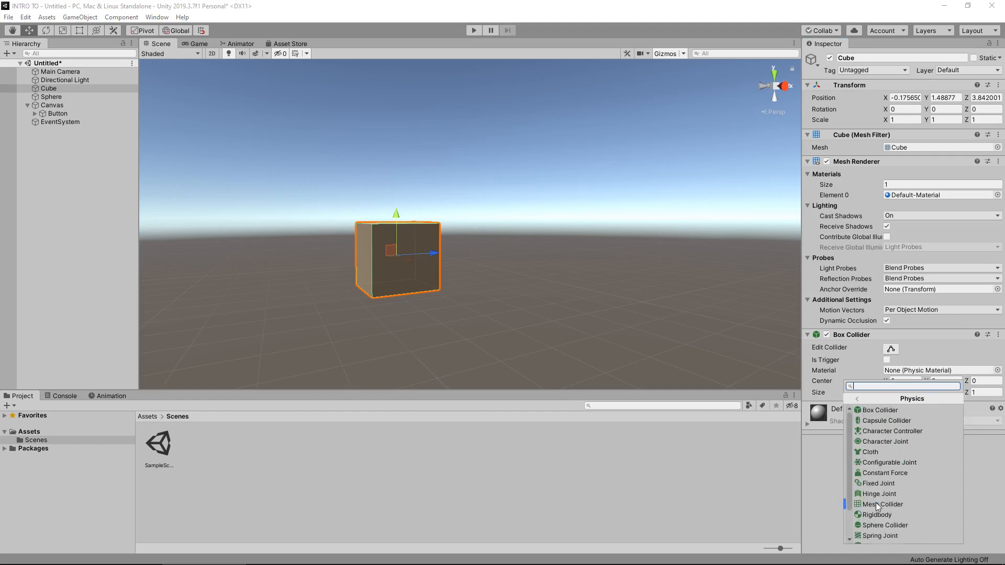
pyautogui.click(866, 451)
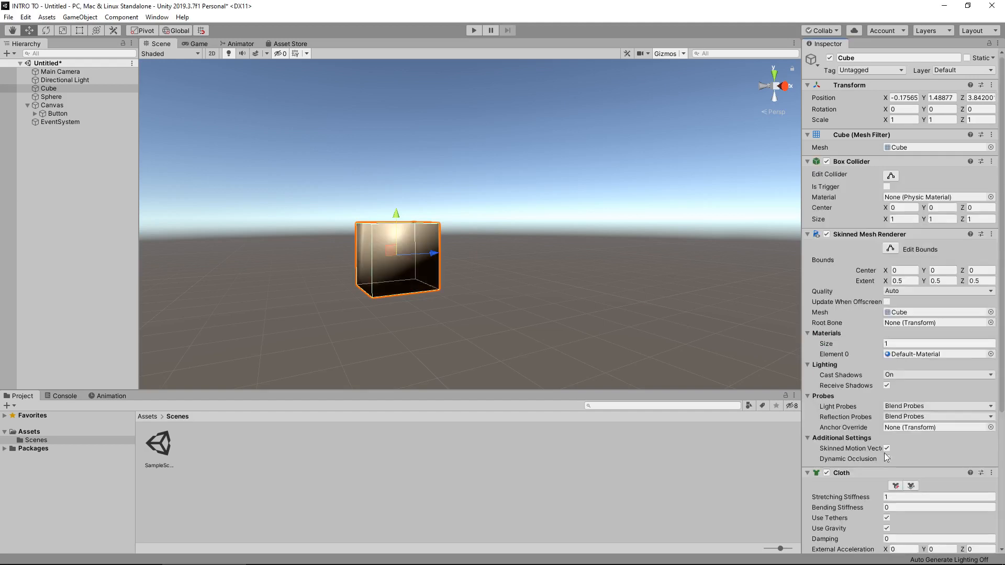
# Add a Camera component from the Rendering category to the Cube
pyautogui.click(893, 543)
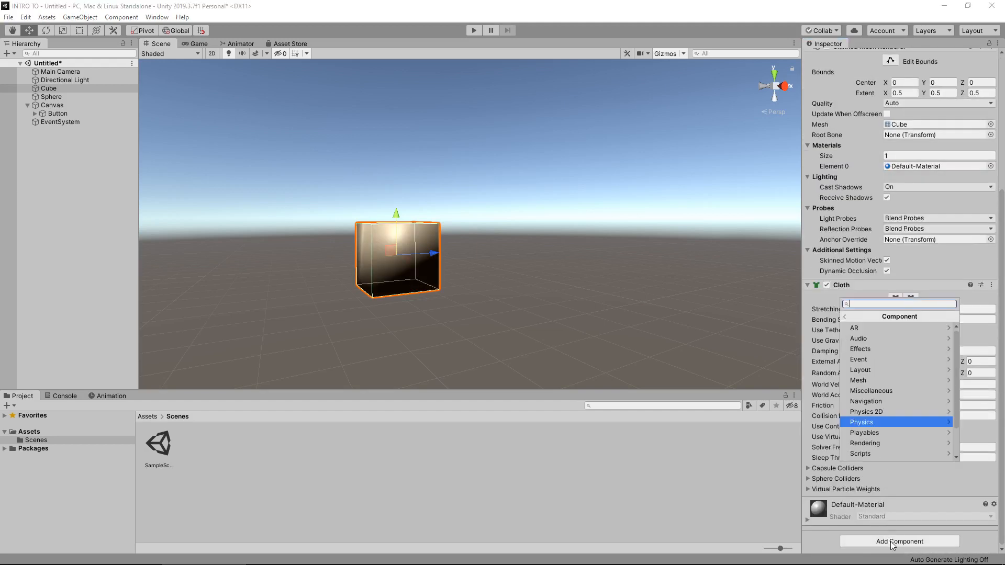
pyautogui.click(882, 444)
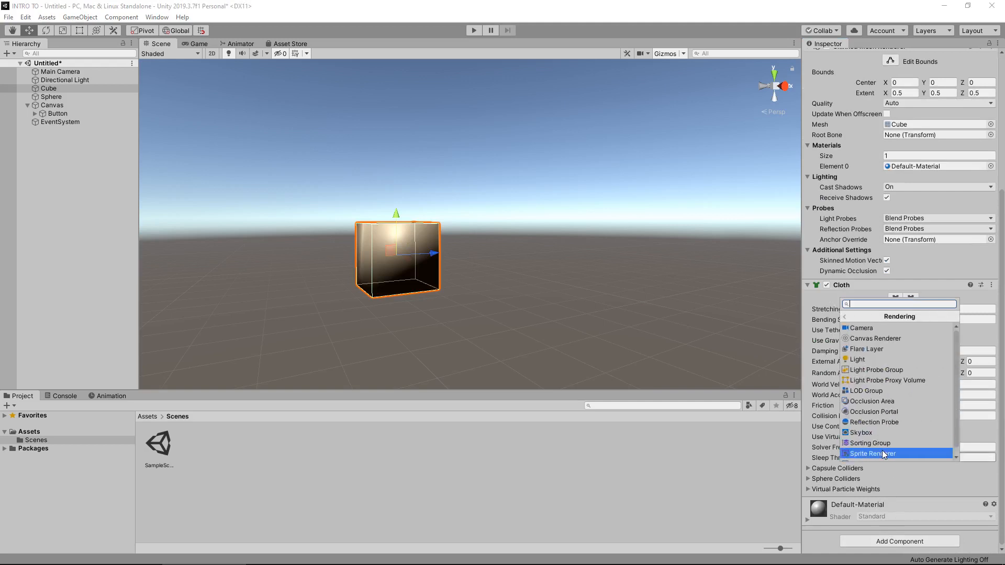
pyautogui.click(865, 328)
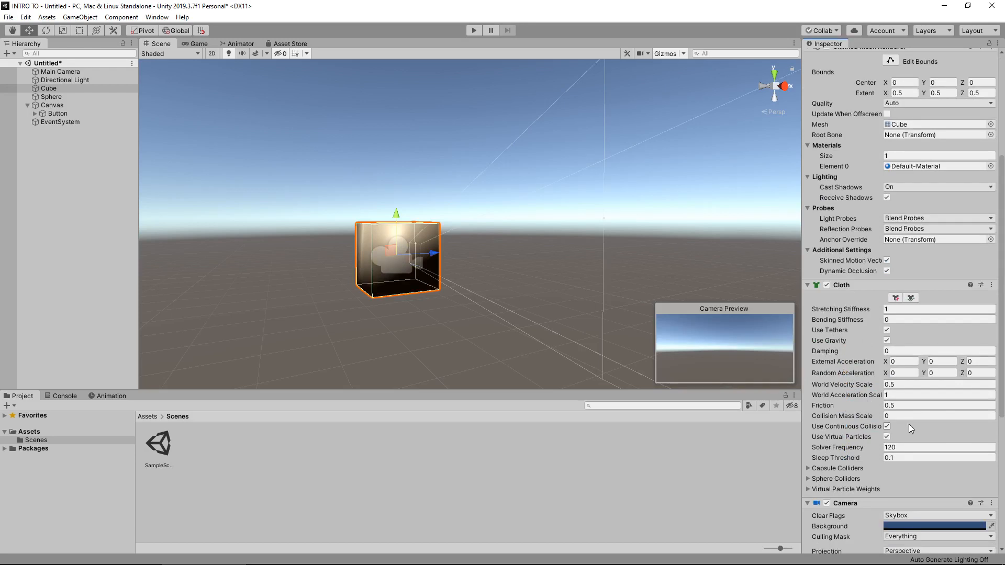
# Add an Audio Source component to the Cube and review its settings alongside the other added components
pyautogui.scroll(-5, 910, 434)
pyautogui.click(891, 543)
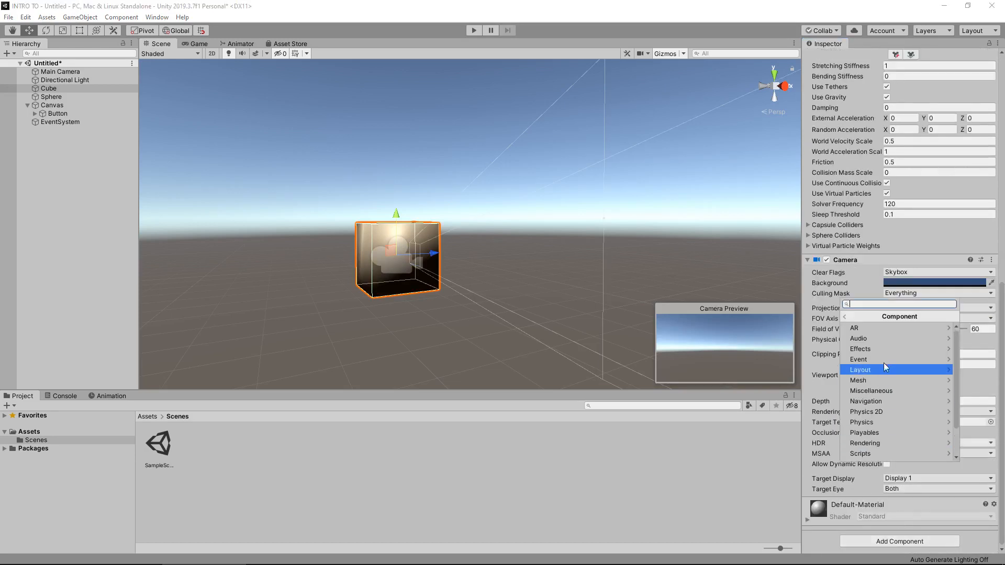
pyautogui.click(864, 339)
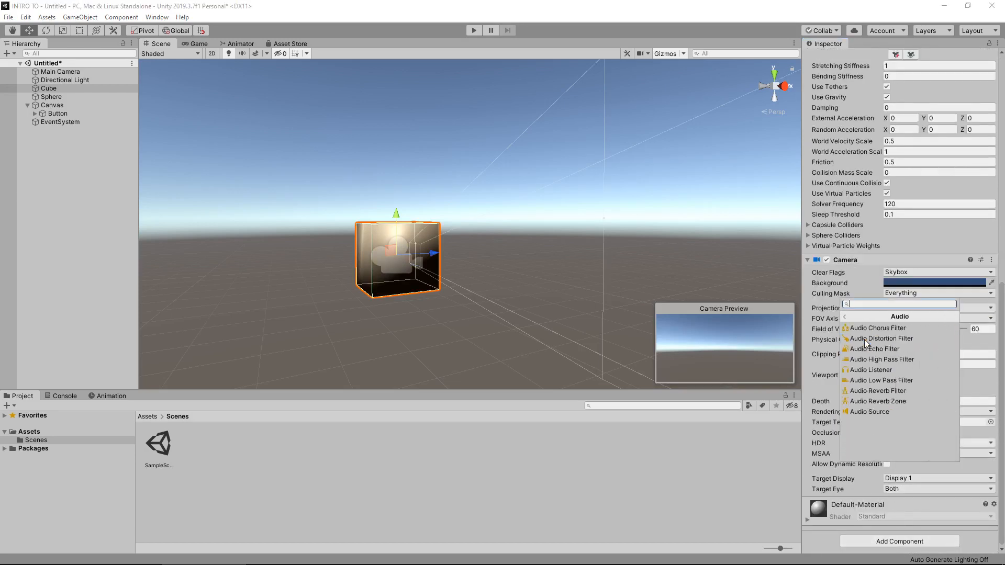
pyautogui.click(890, 330)
pyautogui.click(576, 308)
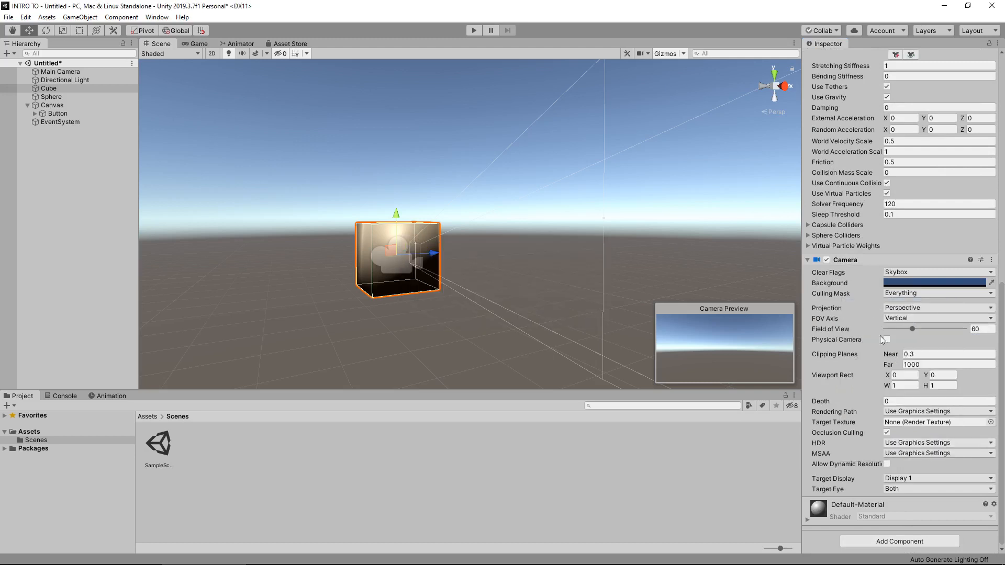
pyautogui.click(887, 541)
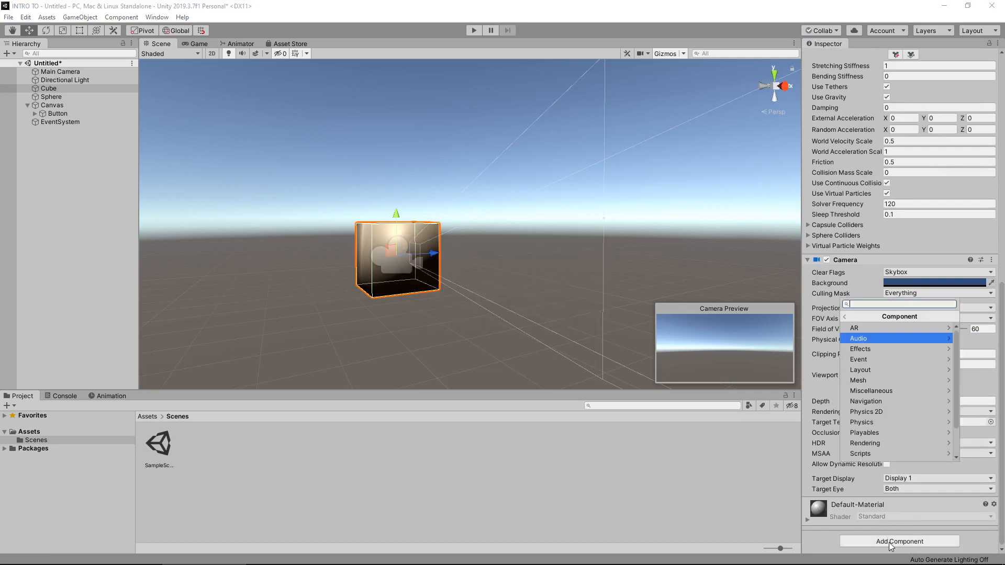
pyautogui.click(877, 341)
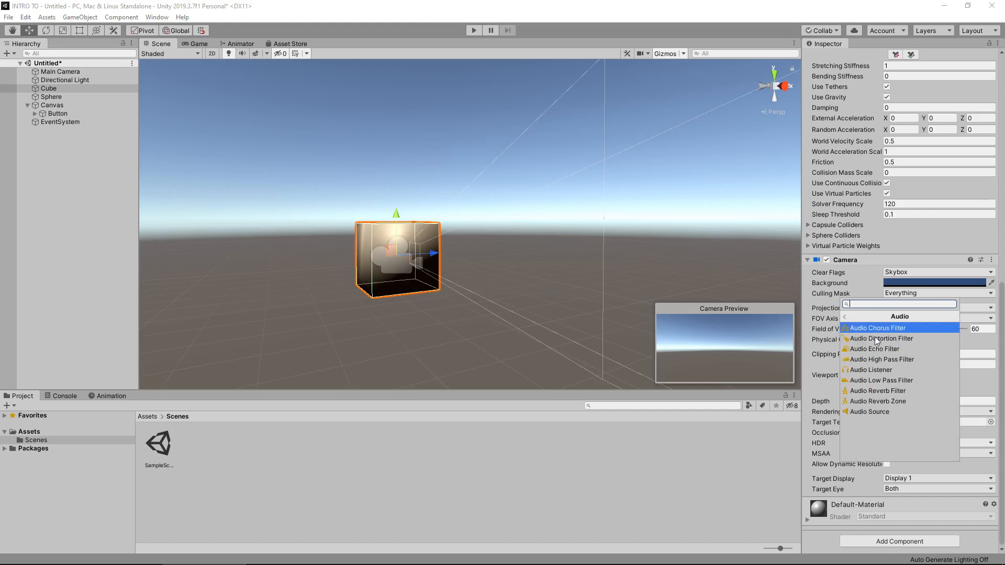
pyautogui.click(882, 414)
pyautogui.scroll(-10, 889, 424)
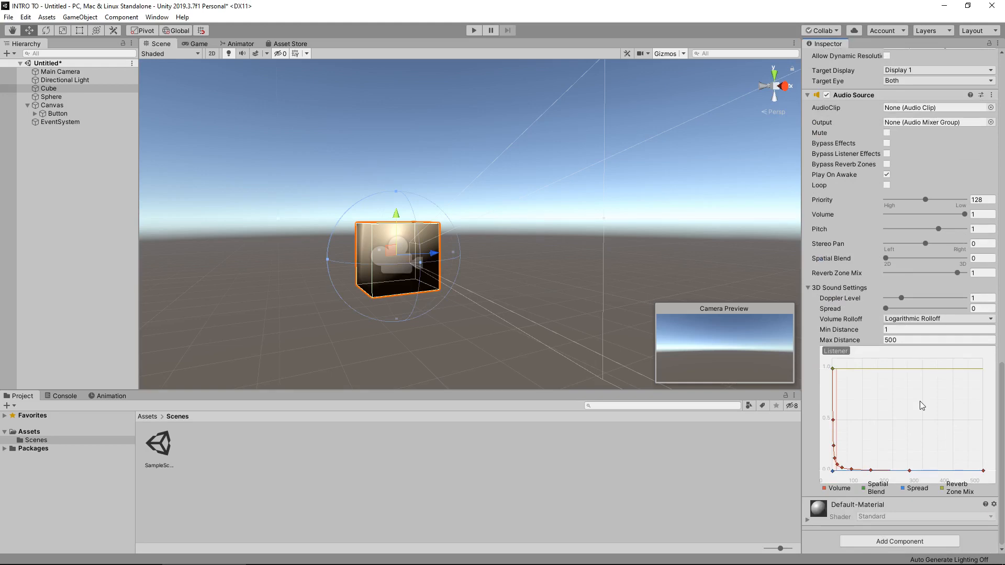
pyautogui.scroll(15, 920, 400)
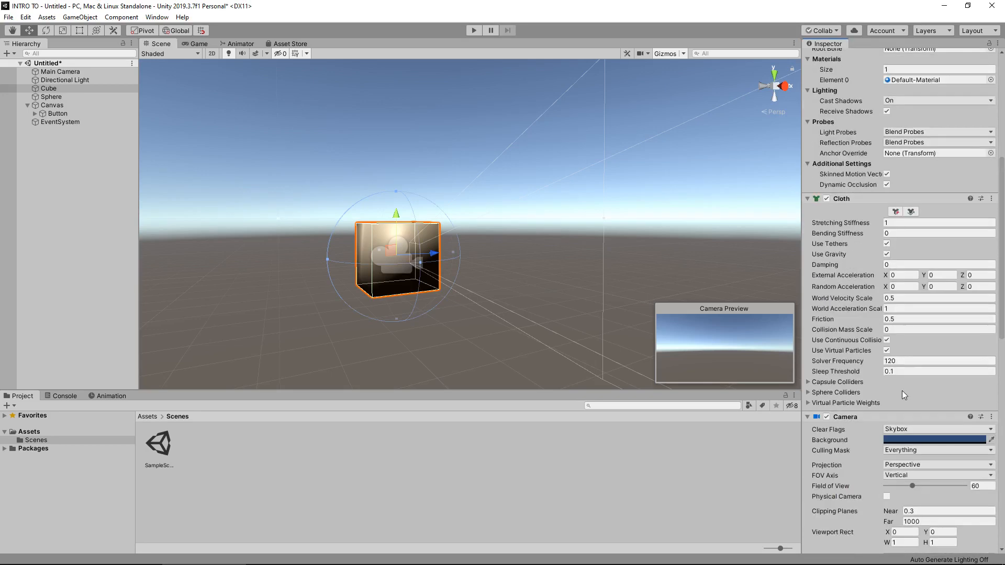
pyautogui.scroll(-15, 893, 394)
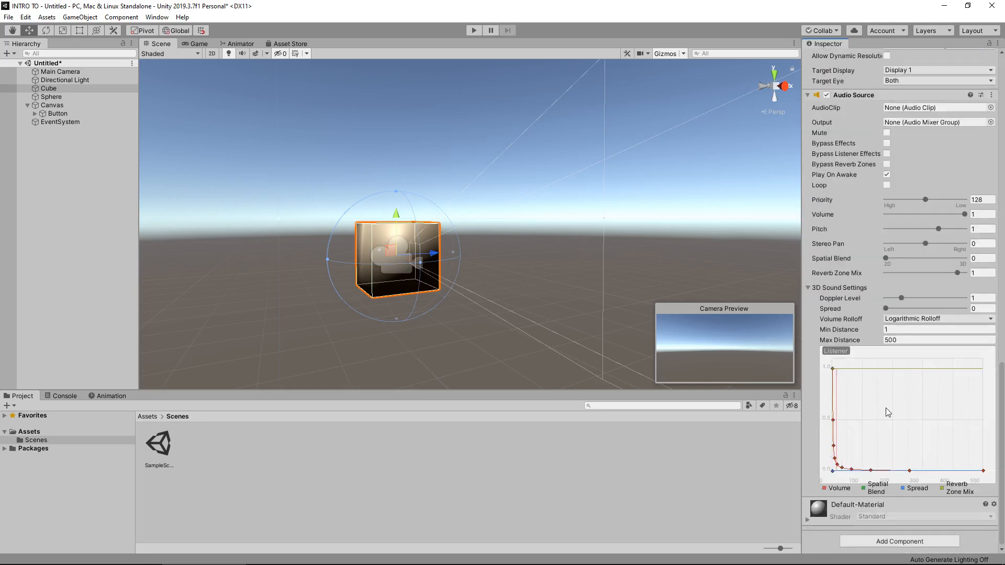
# Add a Nav Mesh Agent component to the Sphere by searching the components for "nav"
pyautogui.scroll(6, 885, 407)
pyautogui.scroll(10, 888, 402)
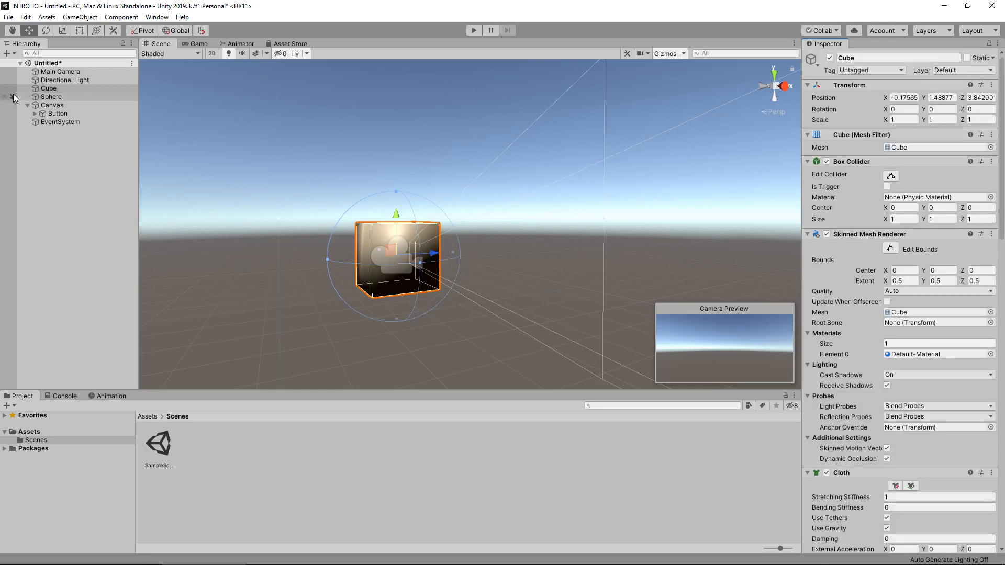
pyautogui.click(52, 97)
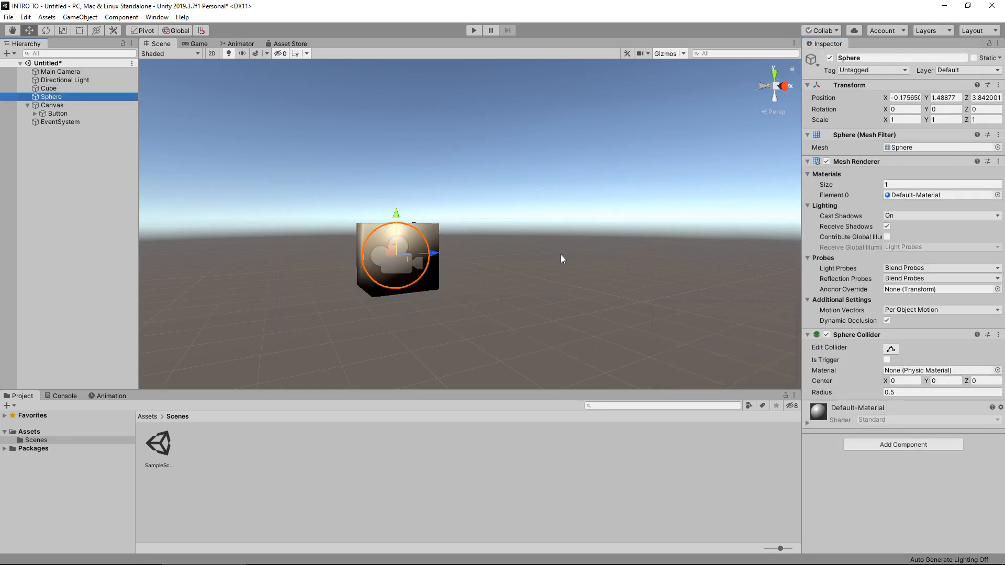
pyautogui.click(898, 446)
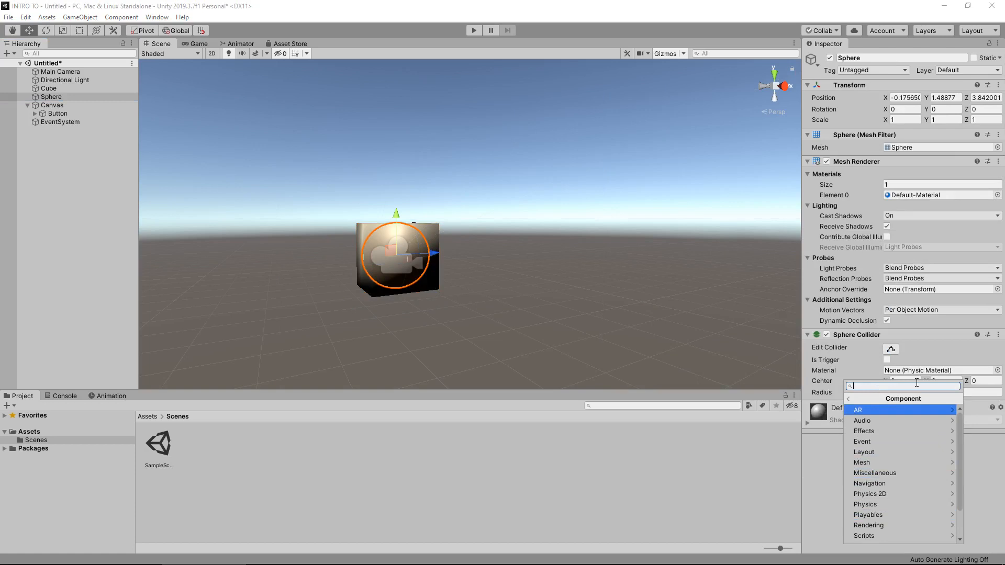
pyautogui.write('nav')
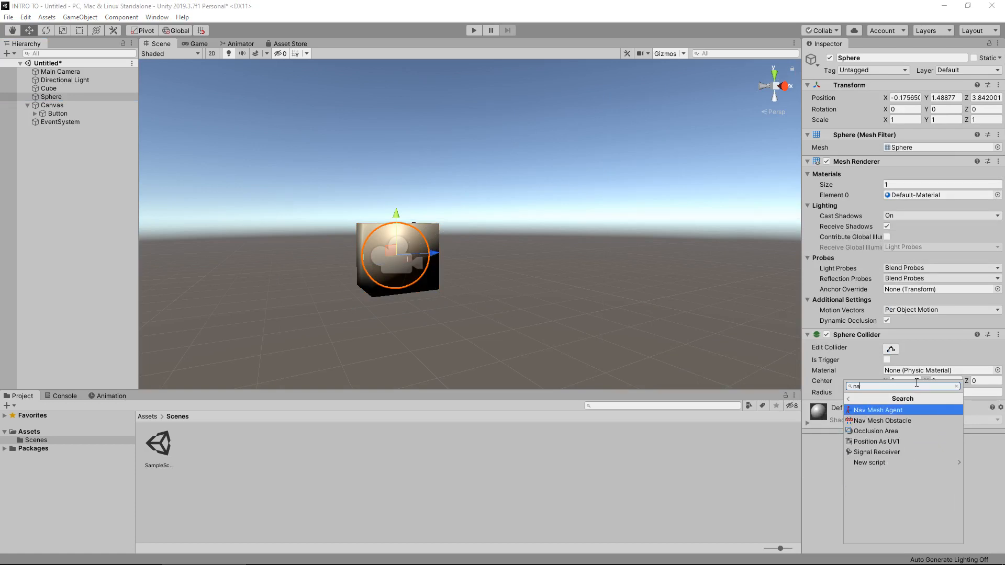
pyautogui.click(906, 411)
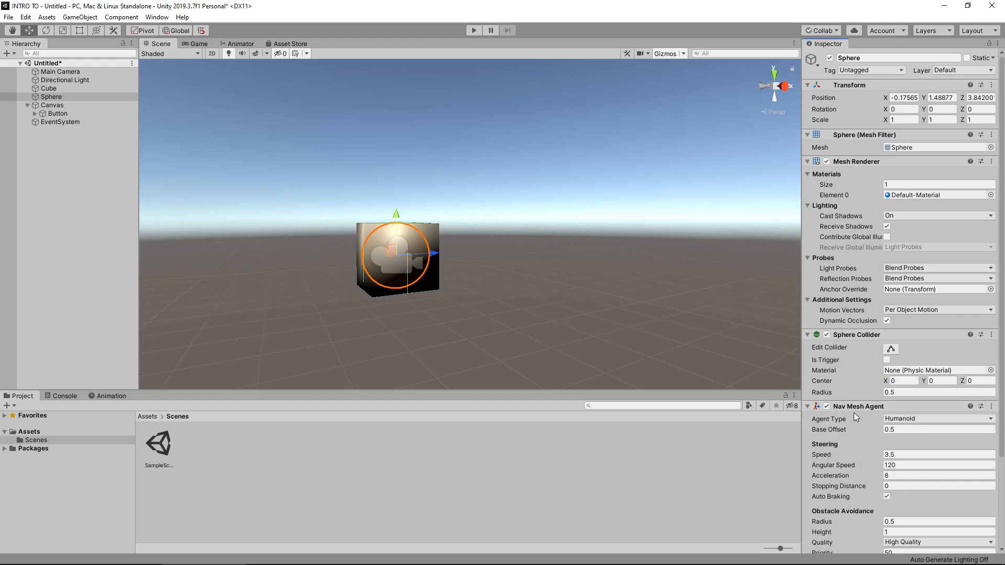
# Browse the component categories available for the Sphere, including Tilemap, and close the list without adding anything
pyautogui.scroll(-4, 861, 432)
pyautogui.click(903, 543)
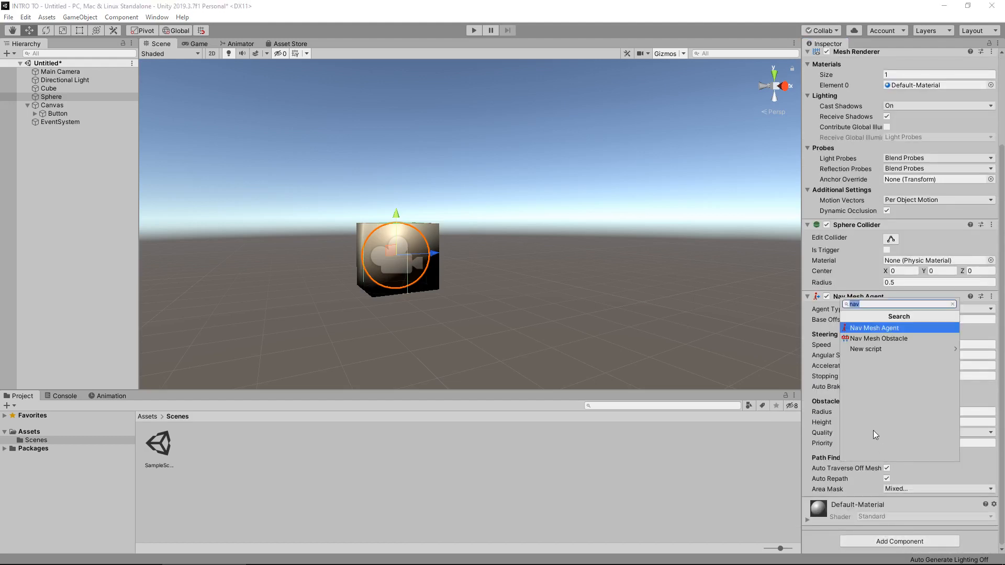
pyautogui.press('BackSpace')
pyautogui.scroll(-3, 884, 374)
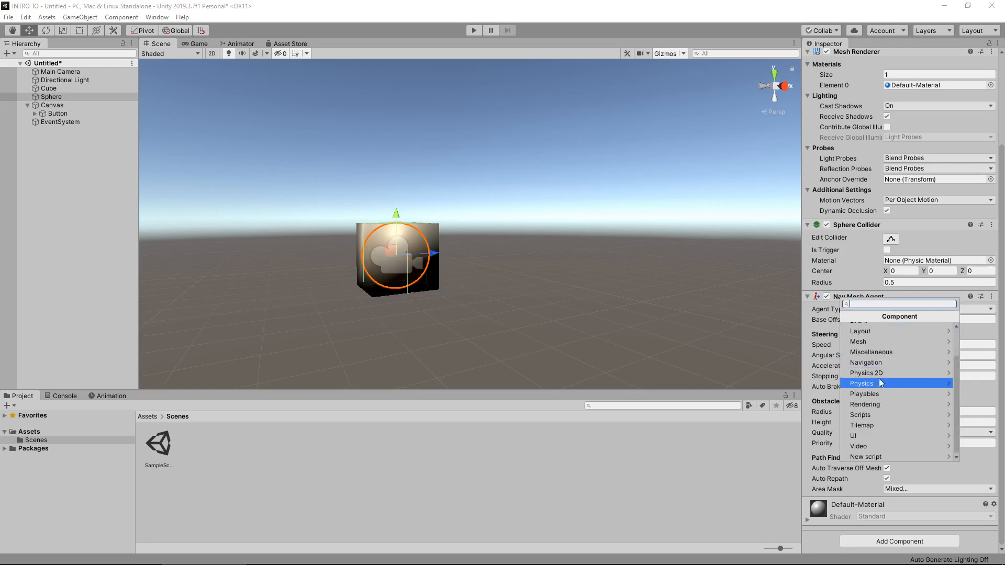
pyautogui.click(870, 425)
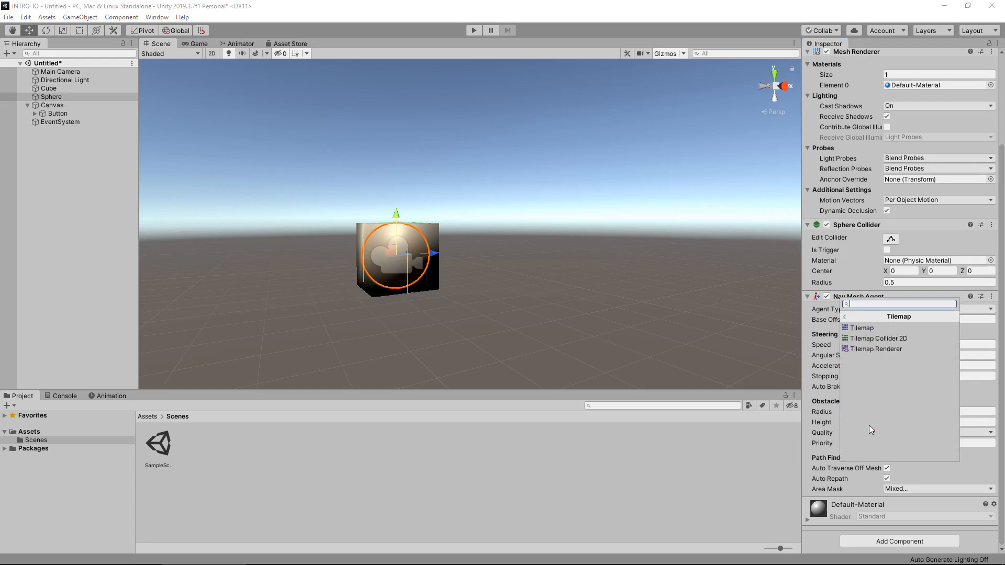
pyautogui.click(857, 315)
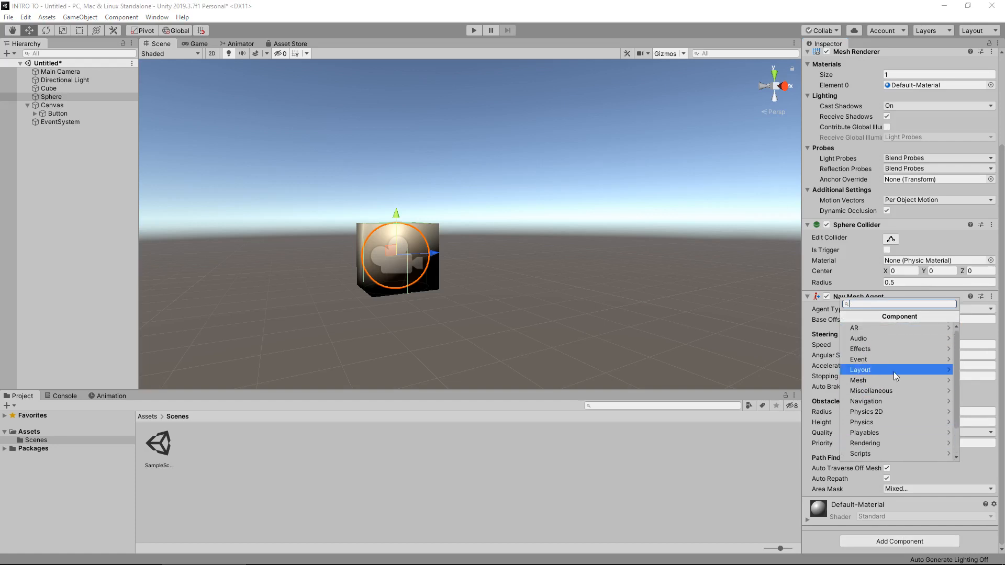
pyautogui.click(638, 467)
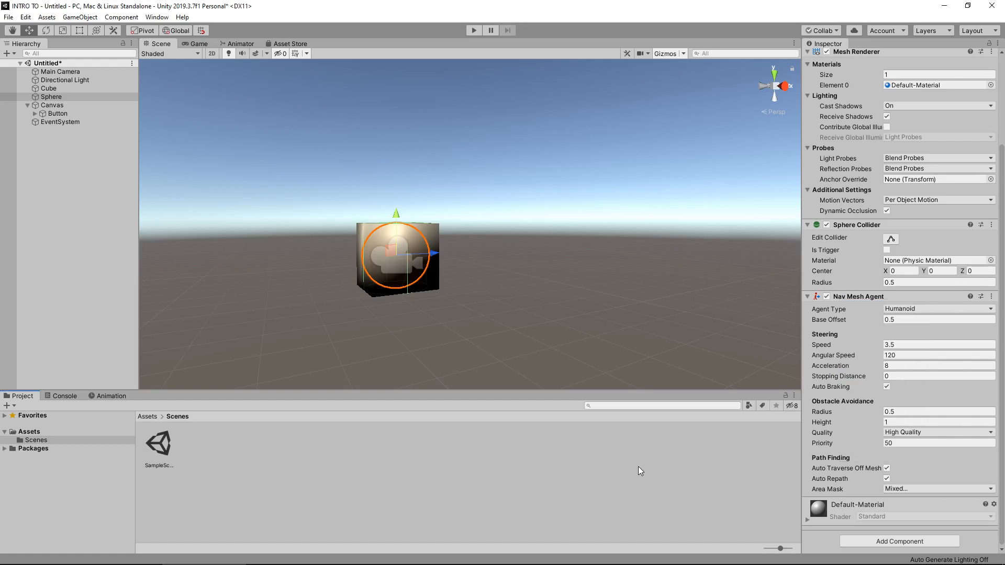
# Compare the Canvas's Rect Transform with the Sphere's Transform component
pyautogui.click(50, 105)
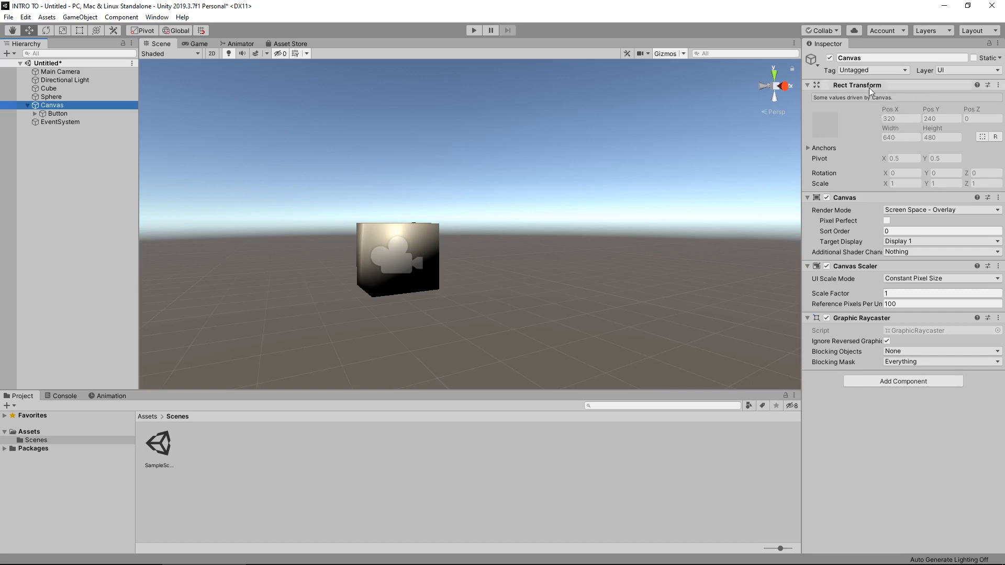
pyautogui.click(51, 97)
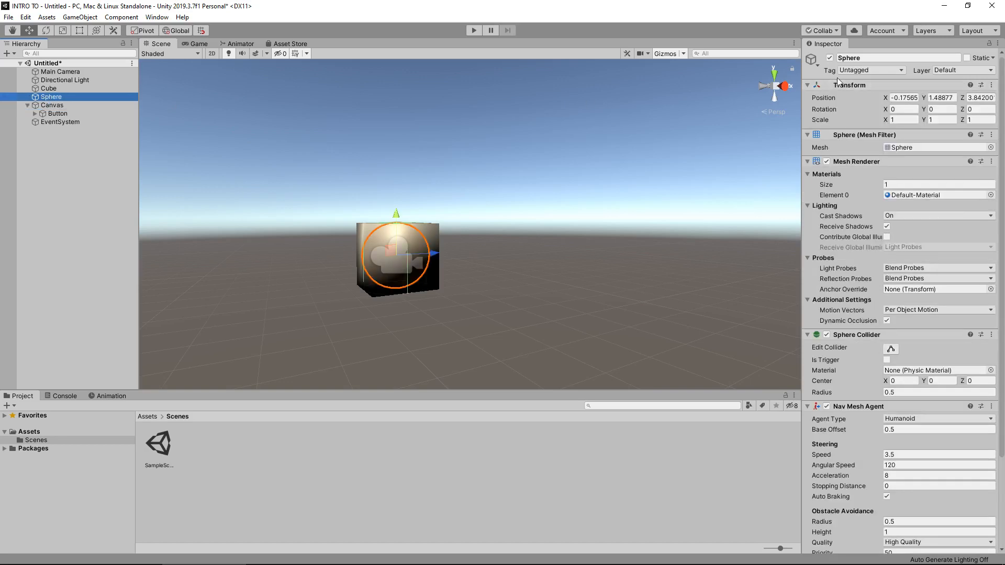
pyautogui.click(57, 104)
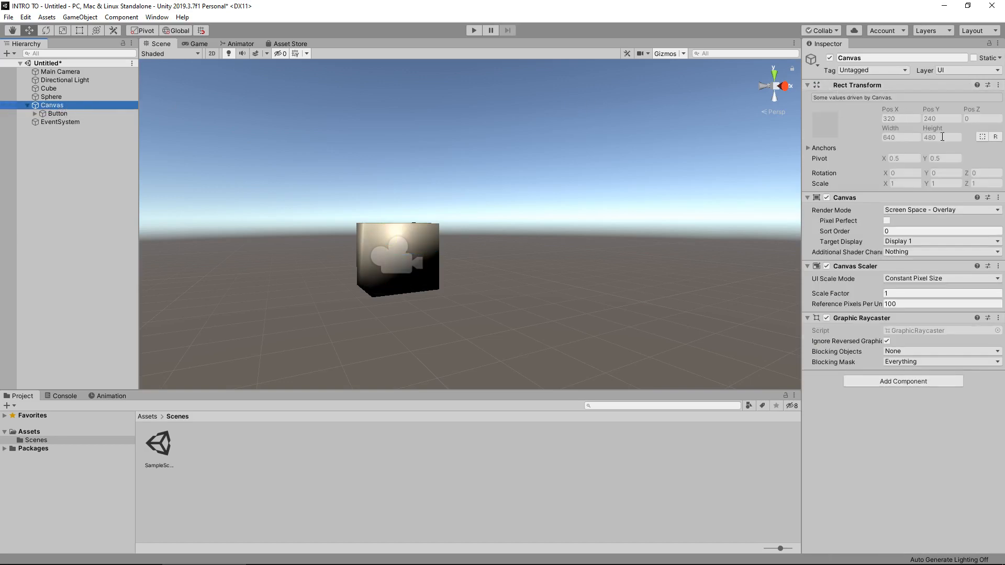
# Add a Nav Mesh Agent component from the Navigation category to the Canvas's Button and review the Button's components
pyautogui.click(50, 114)
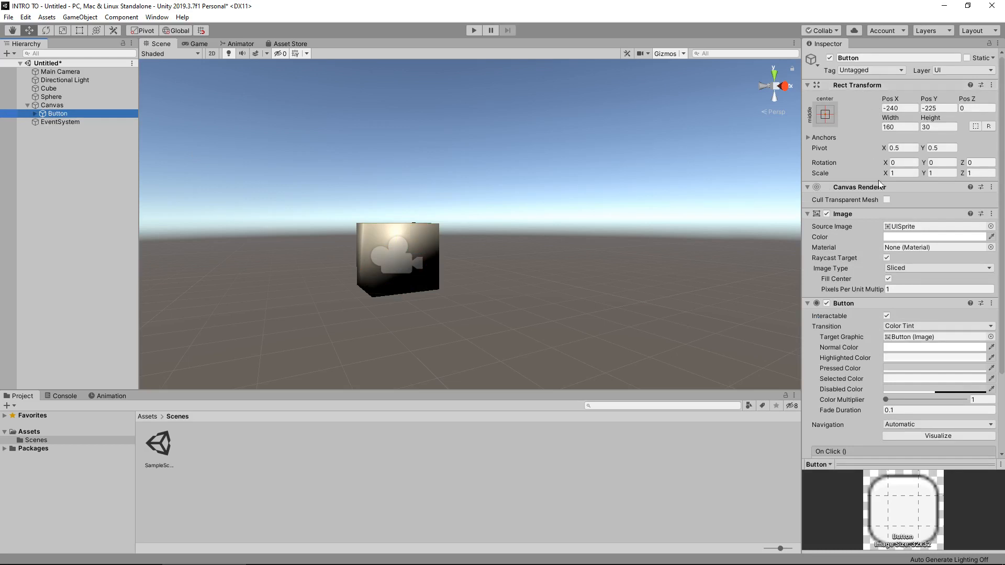
pyautogui.scroll(-5, 902, 305)
pyautogui.click(904, 445)
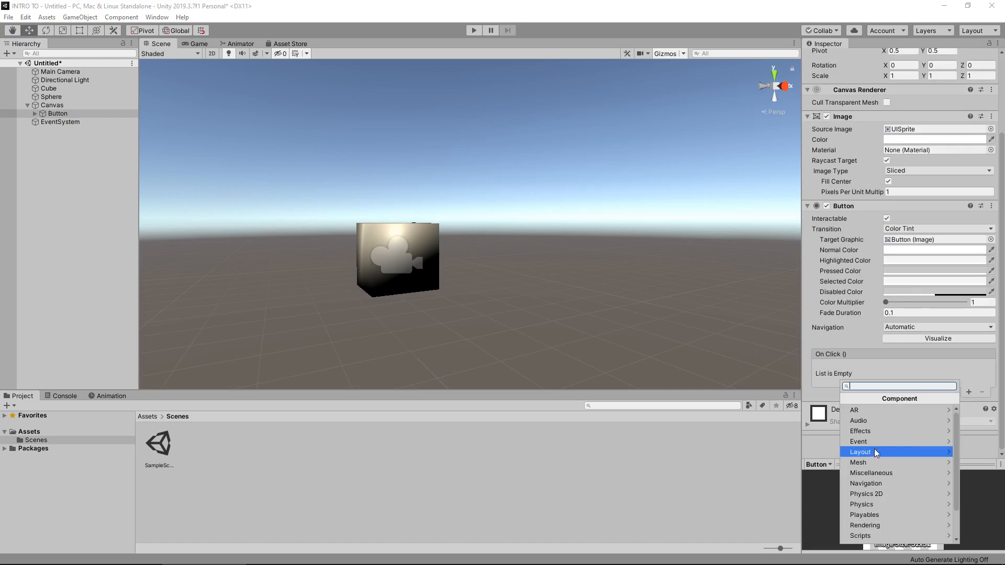
pyautogui.click(870, 483)
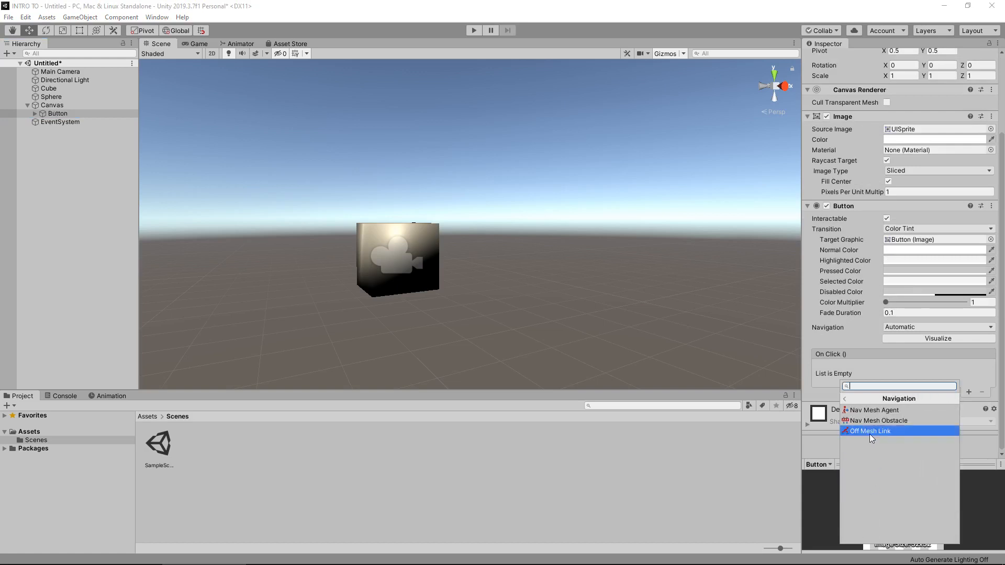
pyautogui.click(866, 410)
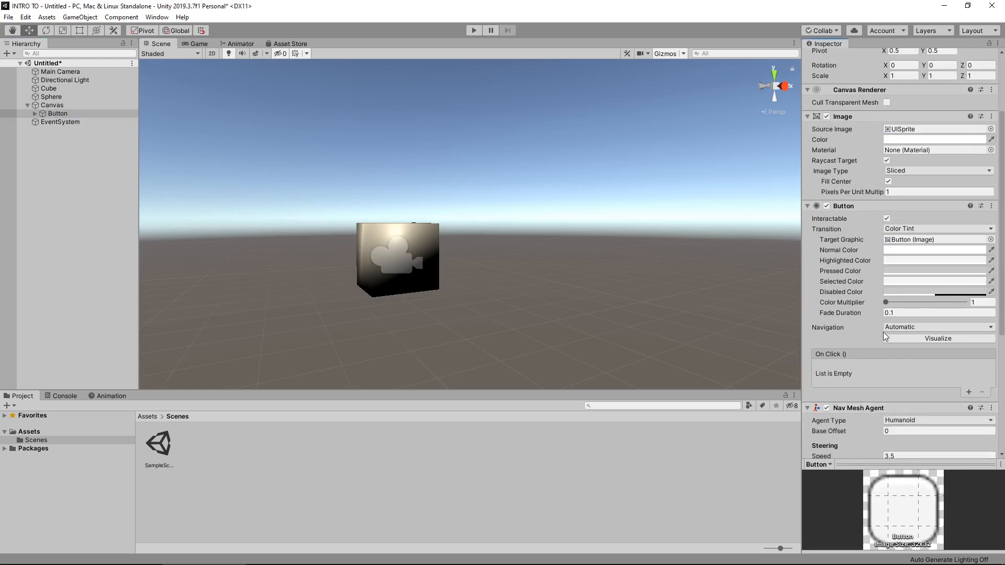
pyautogui.scroll(-5, 883, 332)
pyautogui.scroll(8, 831, 313)
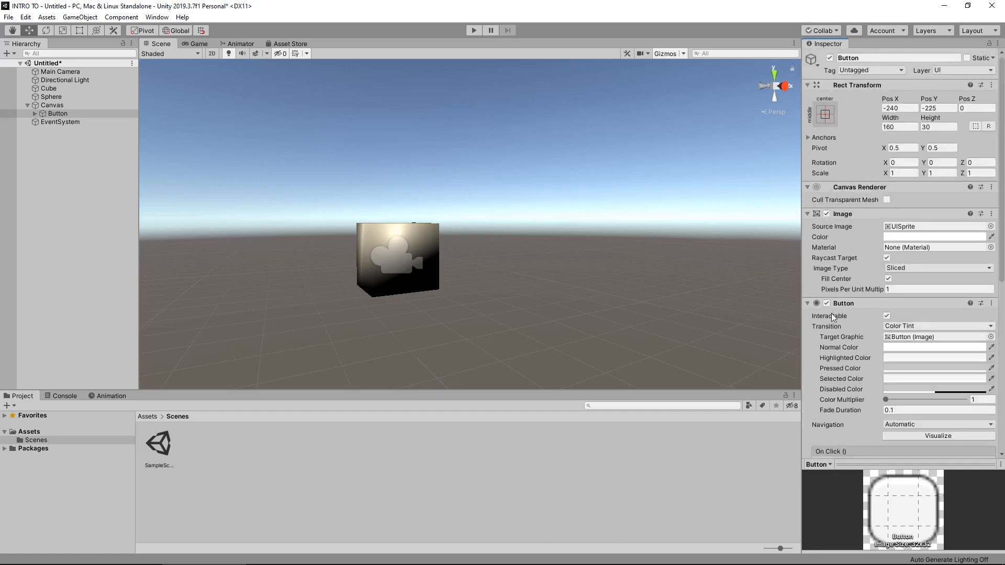
# Examine the components of the EventSystem object
pyautogui.click(54, 120)
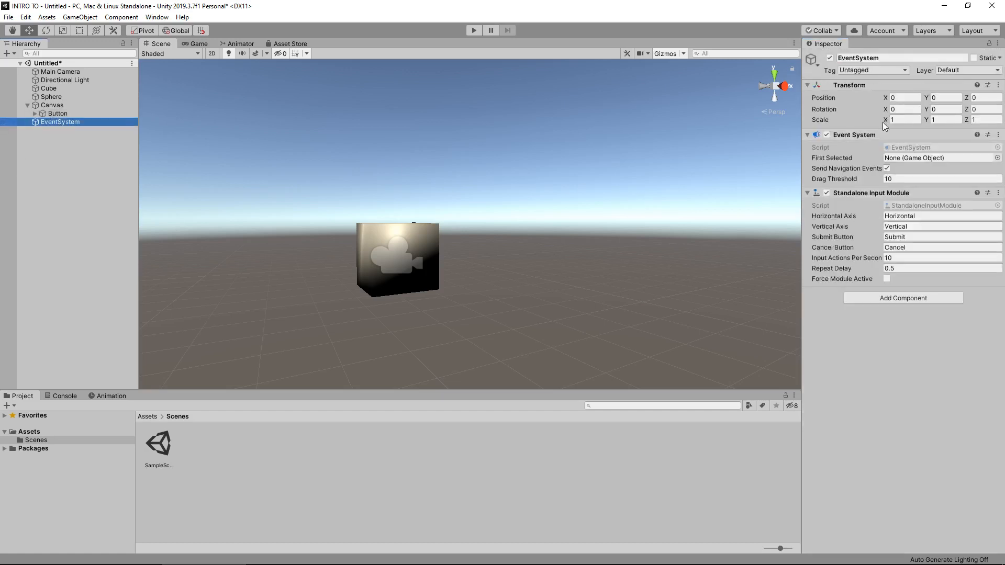